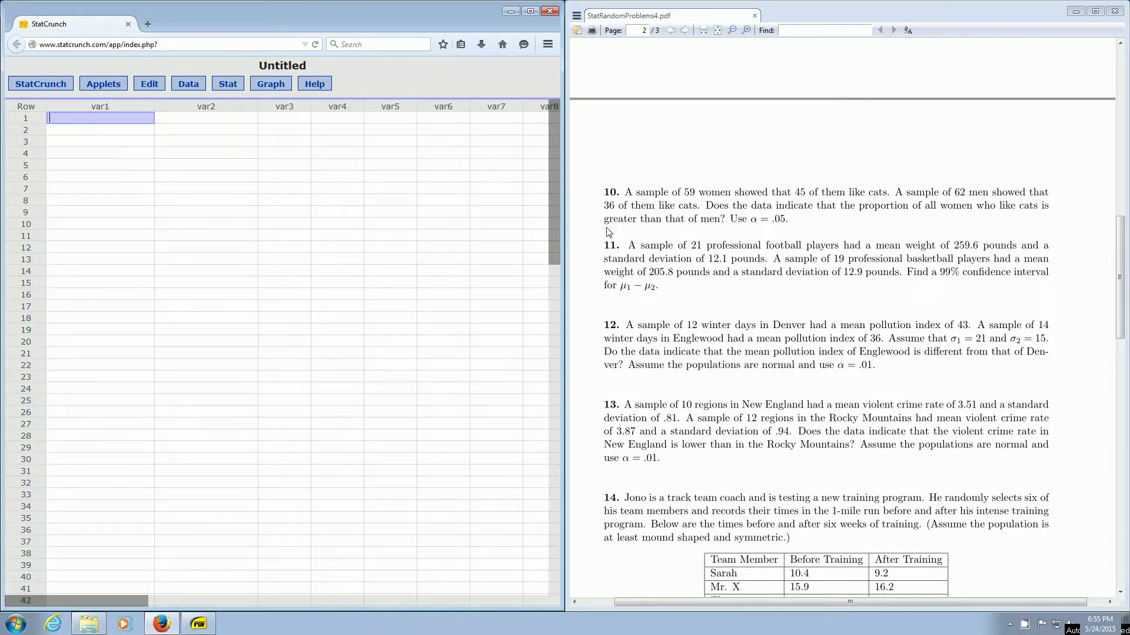
Highlight problem 11 in the PDF and point out the football and basketball samples
left_click_drag(606, 244, 987, 263)
left_click(712, 246)
left_click(844, 245)
left_click(988, 263)
Label row 1 of var1 'fball' and row 1 of var2 'bball'
left_click(70, 121)
type("fball")
key("Tab")
type("bb")
key("Return")
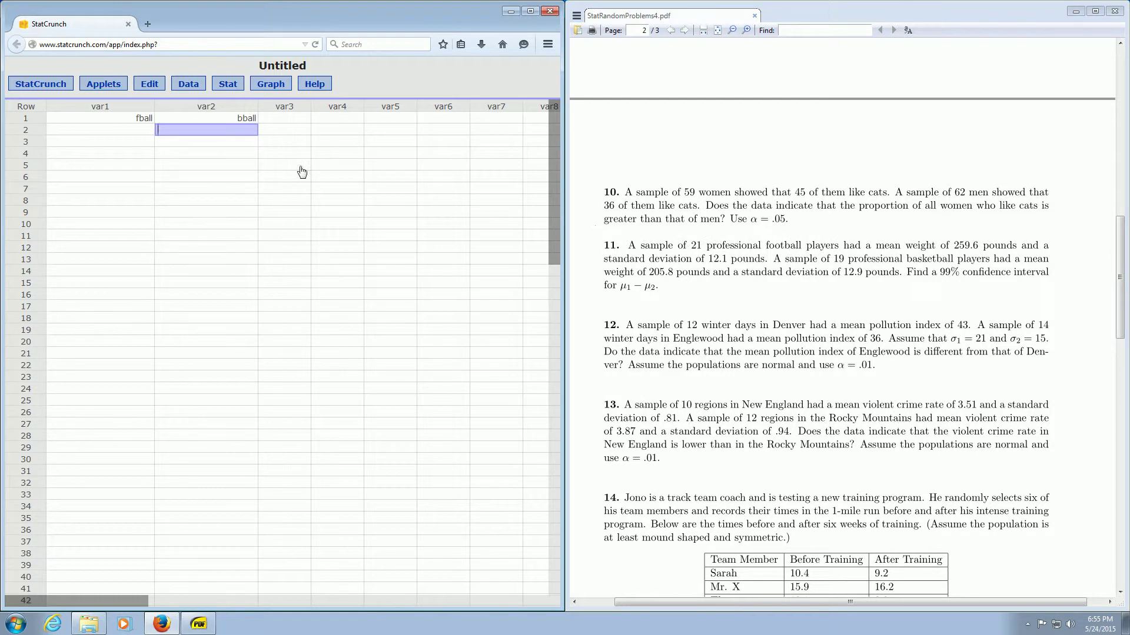
Enter n_1=21 and mean = 259.6 in var1 rows 2 and 3
left_click(131, 130)
type("n_1=21")
key("Return")
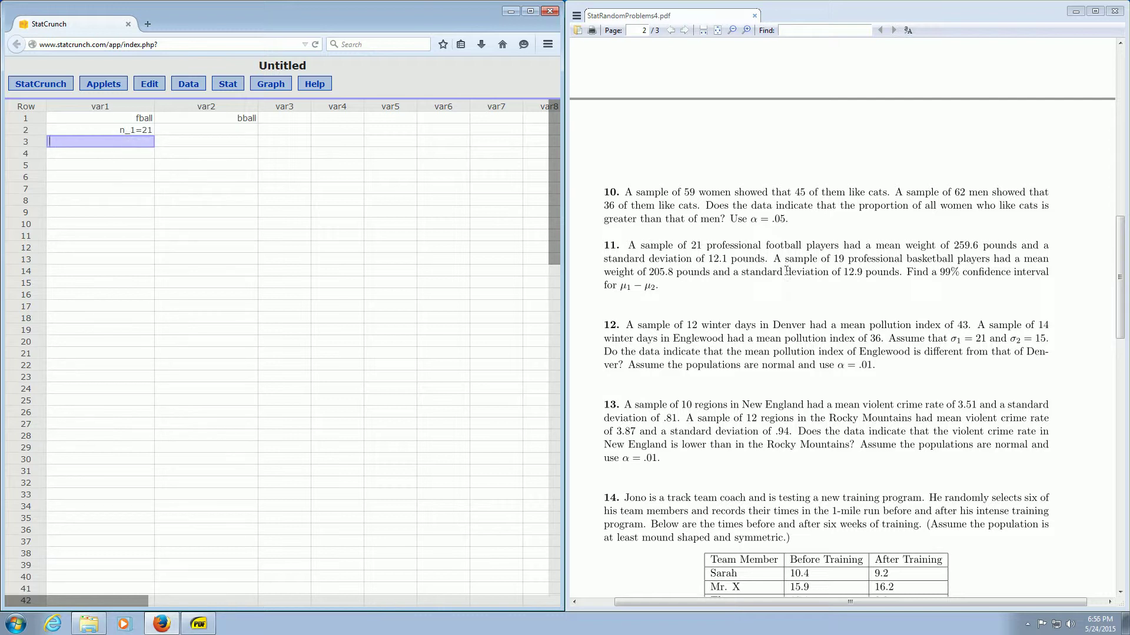
left_click_drag(876, 246, 982, 246)
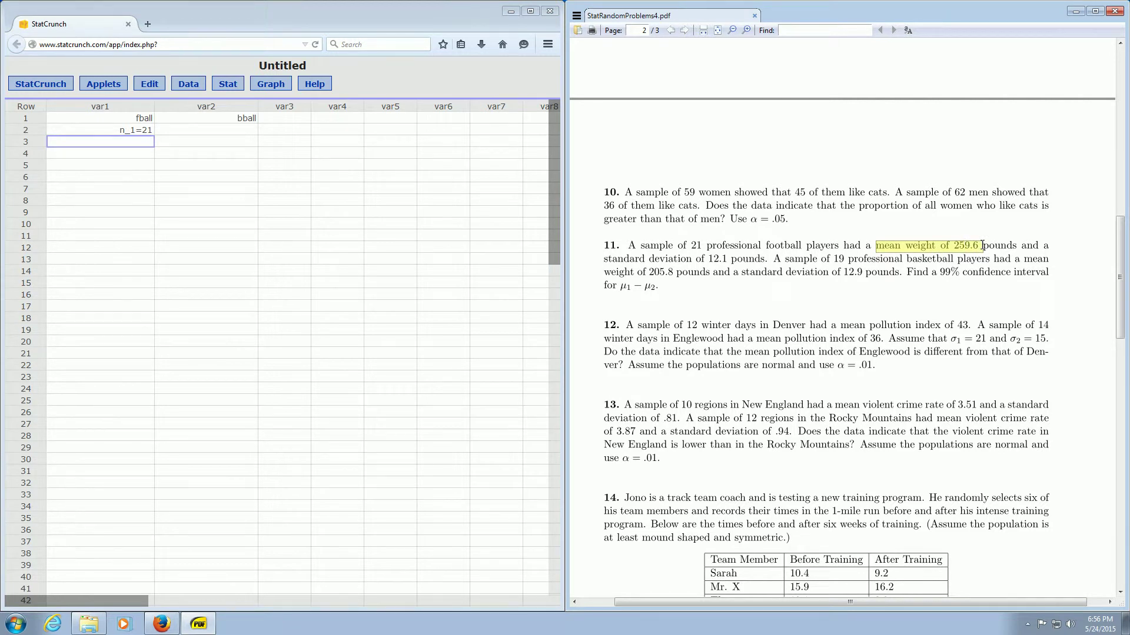
left_click(991, 246)
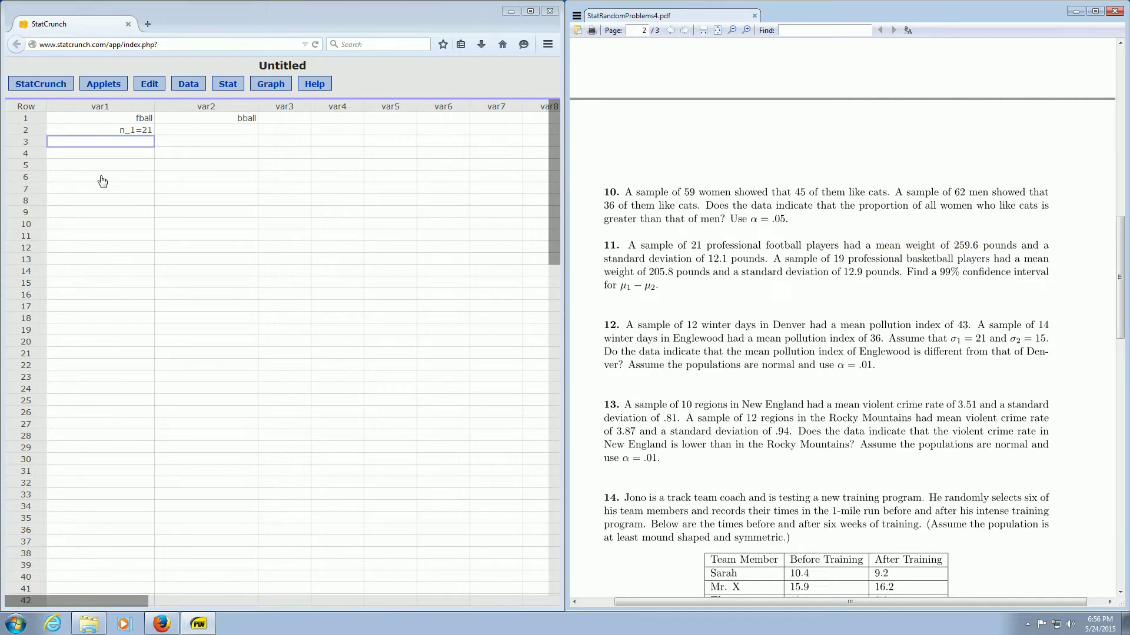
left_click(120, 175)
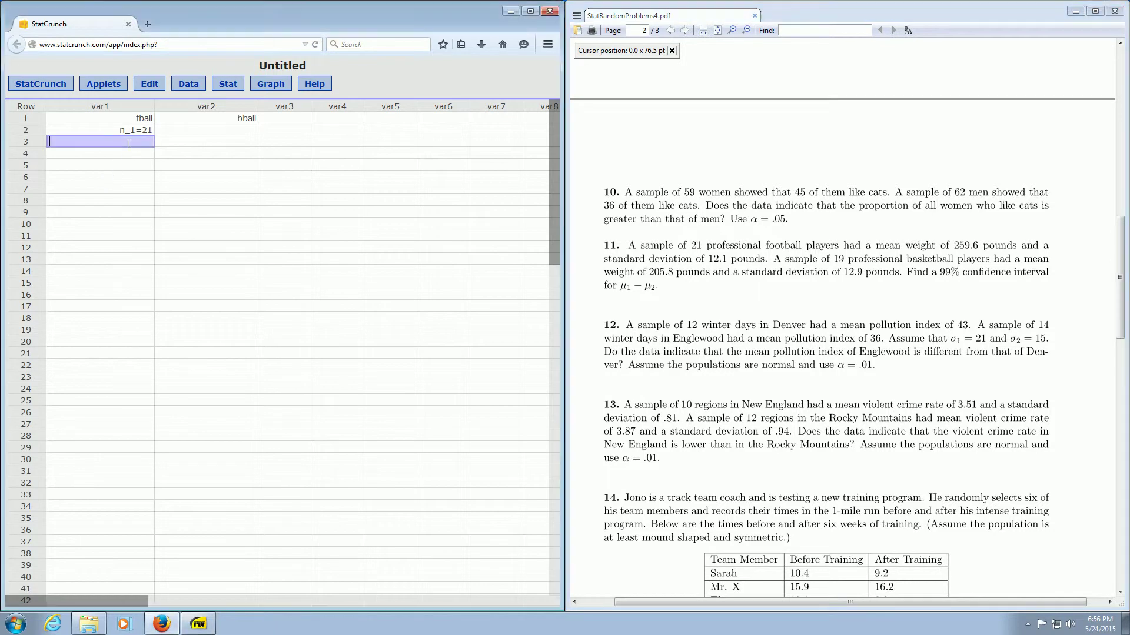
type("mean = 259.6")
key("Return")
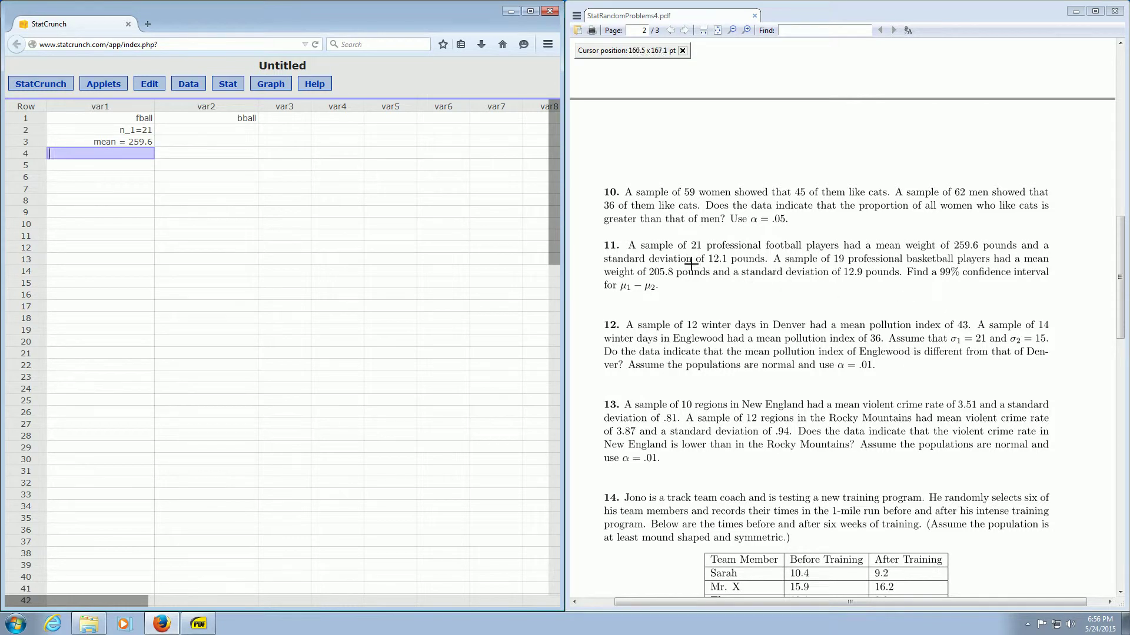
Find the football standard deviation in the problem and enter sd = 12.1 in var1 row 4
left_click_drag(641, 248, 671, 260)
left_click(662, 259)
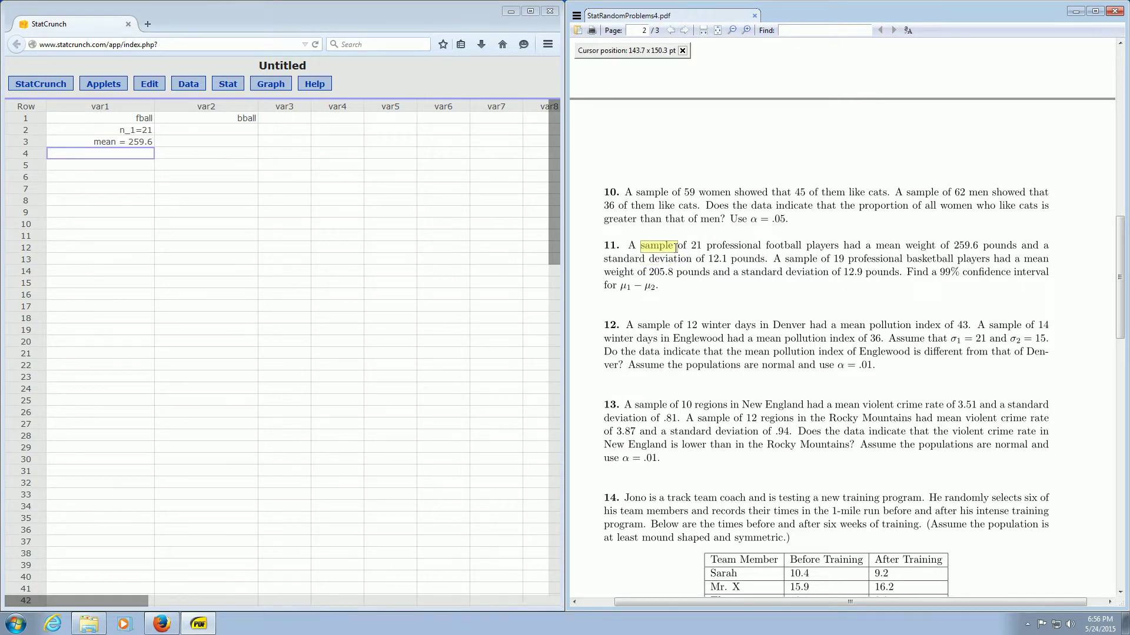
left_click_drag(639, 259, 678, 259)
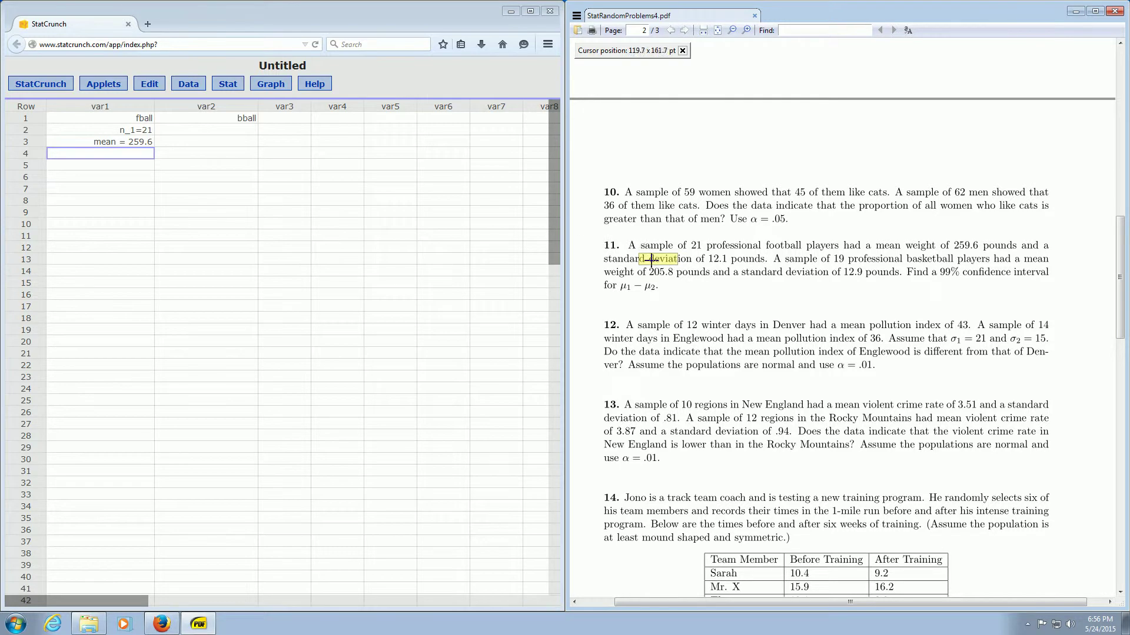
left_click(683, 51)
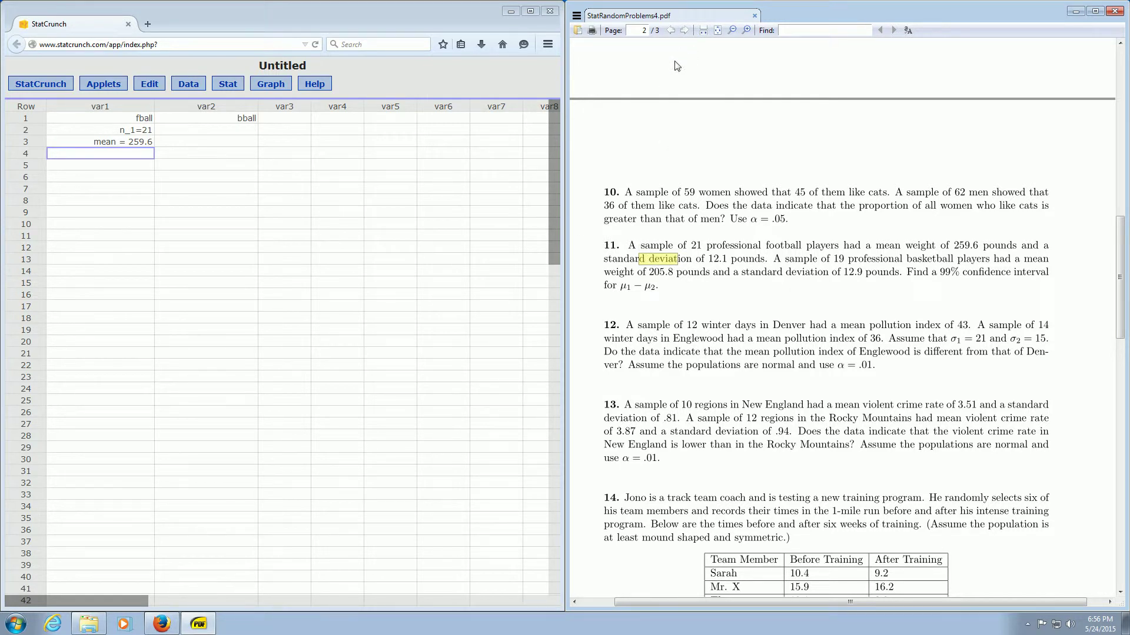
left_click(109, 152)
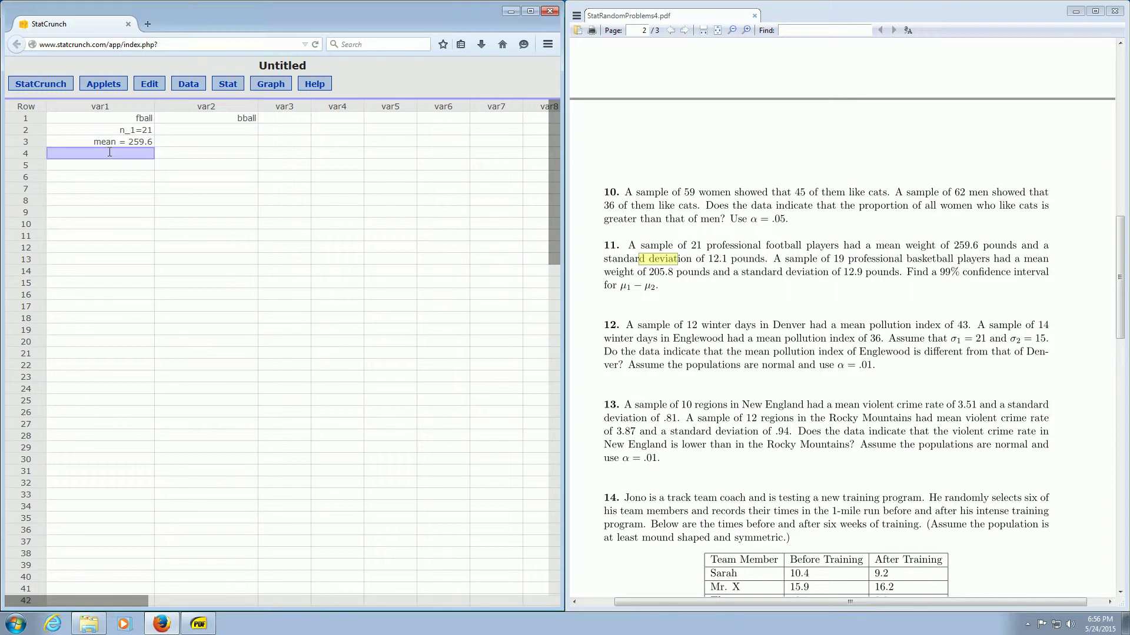
type("sd = 12.1")
key("Return")
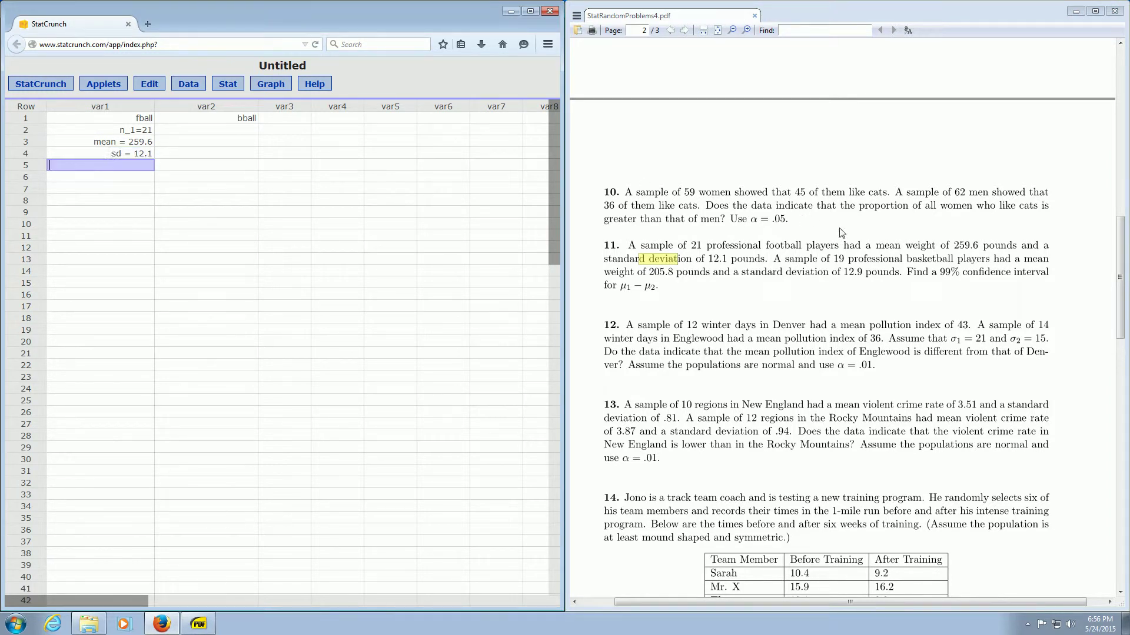
left_click_drag(794, 262, 994, 262)
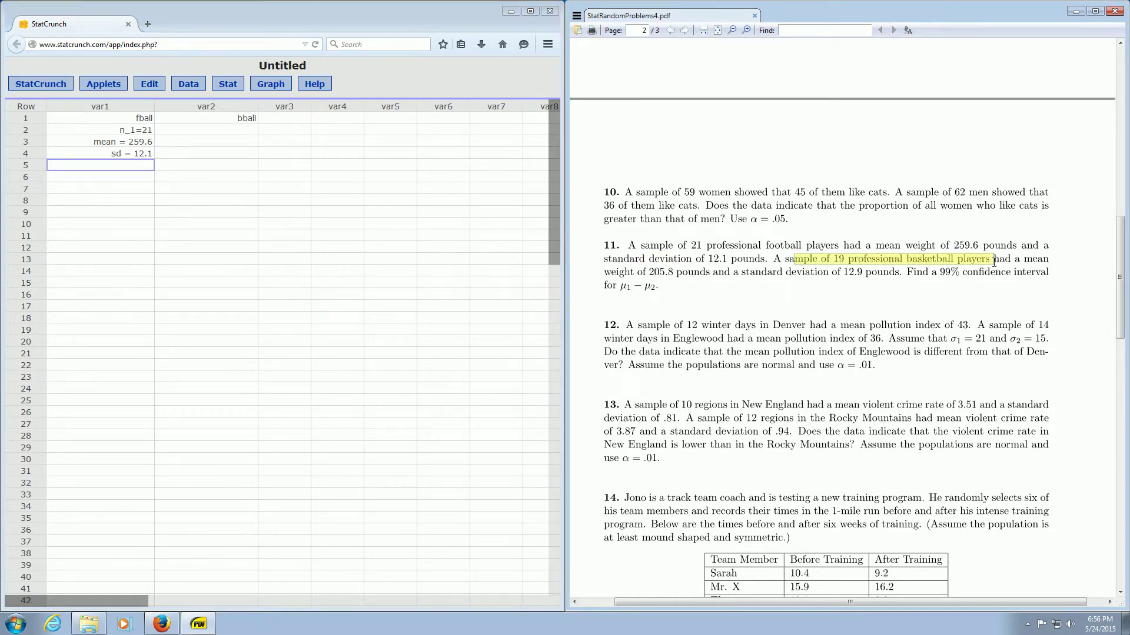
Enter n_2 = 19 and the basketball mean (typed 'mean = 205.89') in var2 rows 2–3
left_click(219, 129)
type("n_2 = 1")
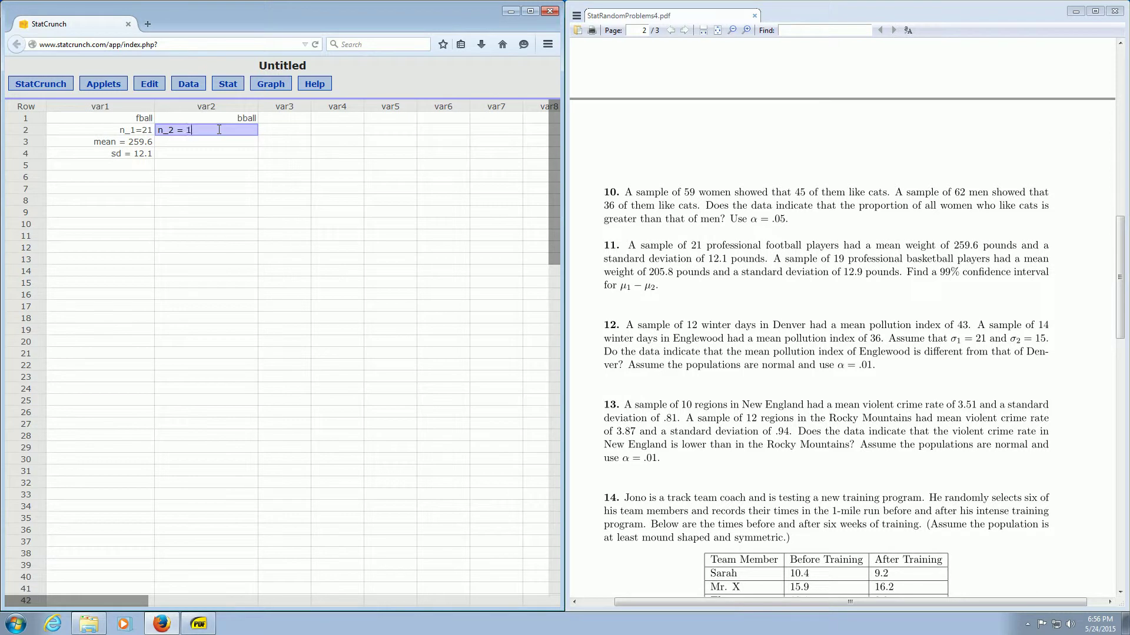
type("9")
key("Return")
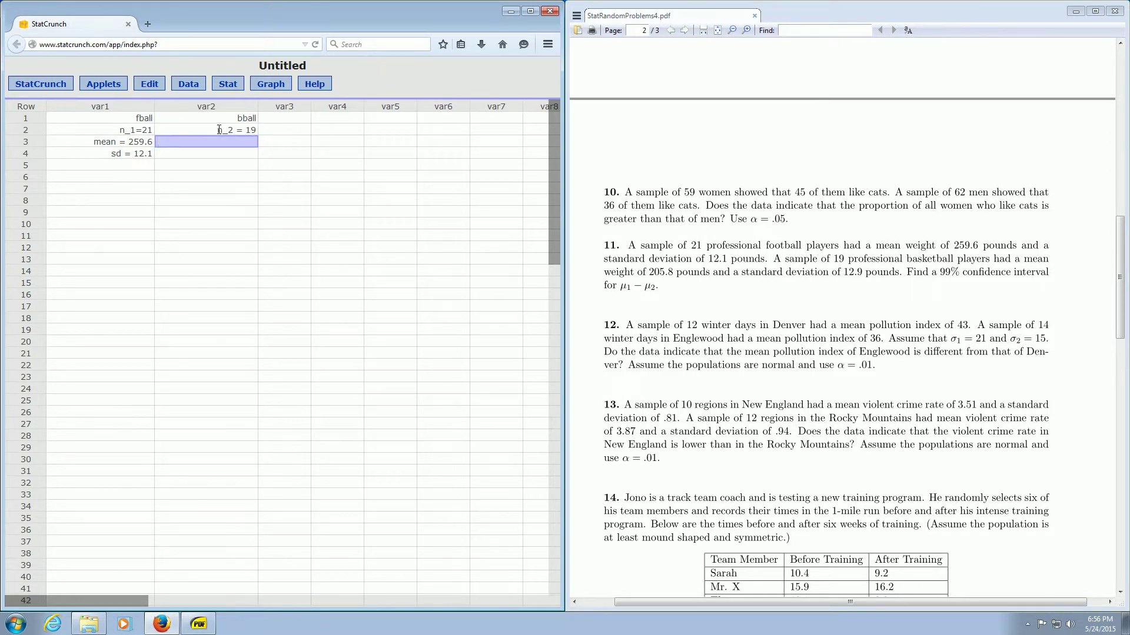
left_click_drag(646, 272, 675, 272)
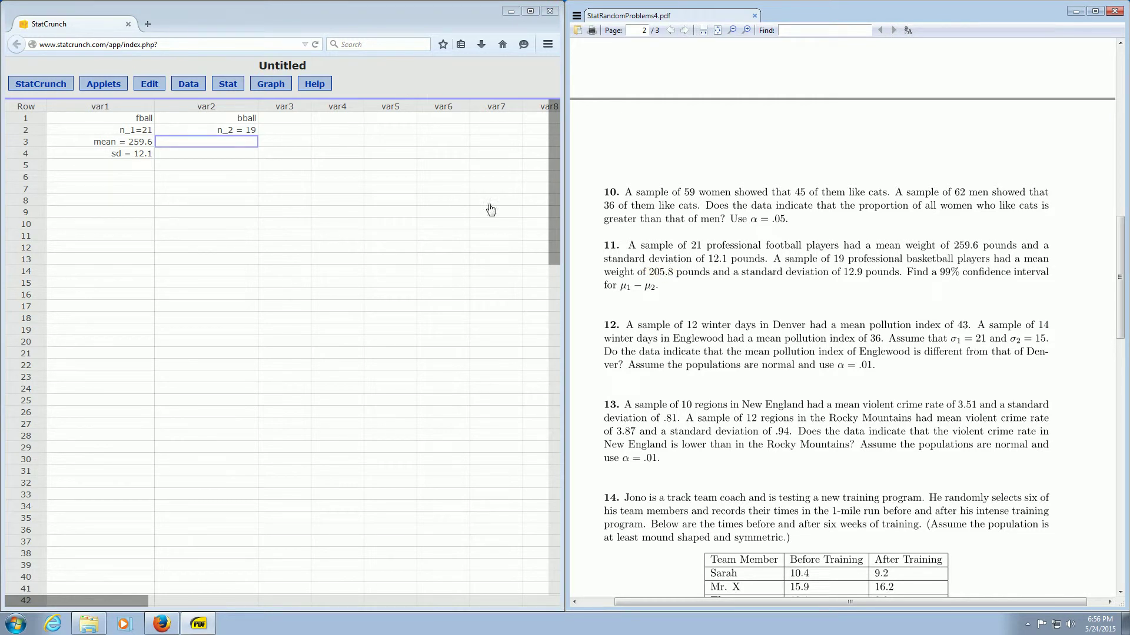
scroll(233, 160, "down", 2)
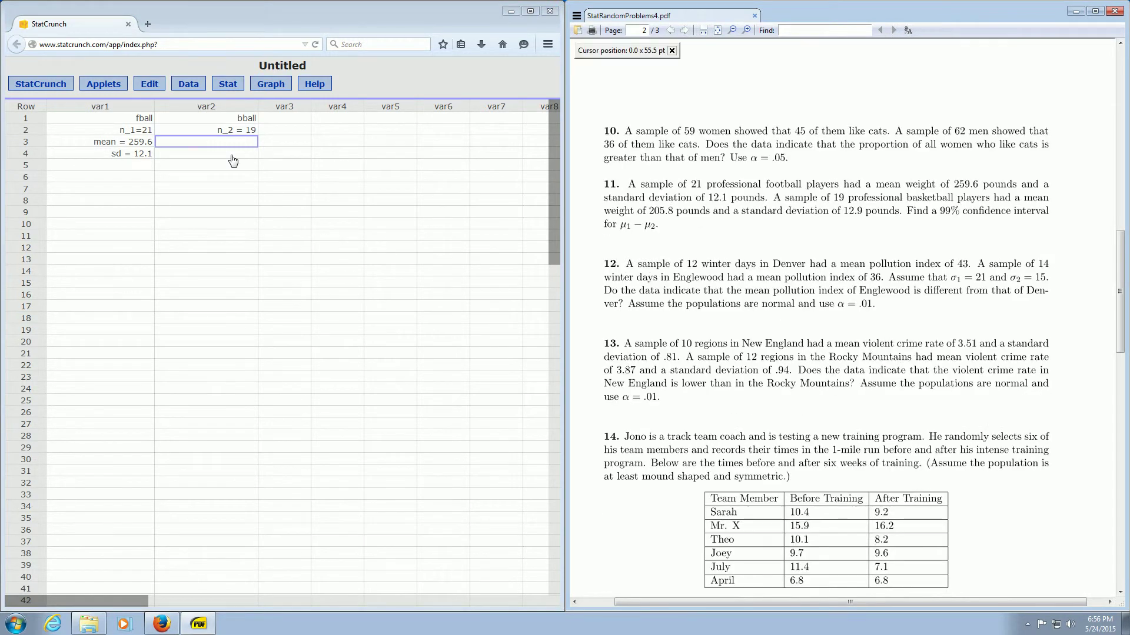
left_click(216, 142)
type("mean = 205.89")
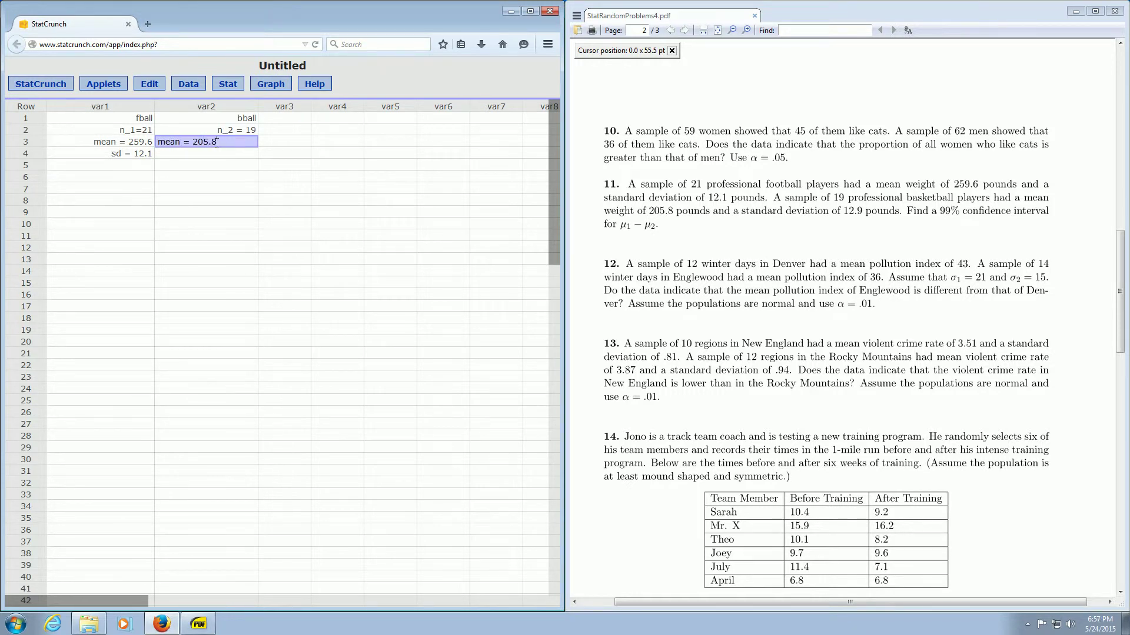
key("Return")
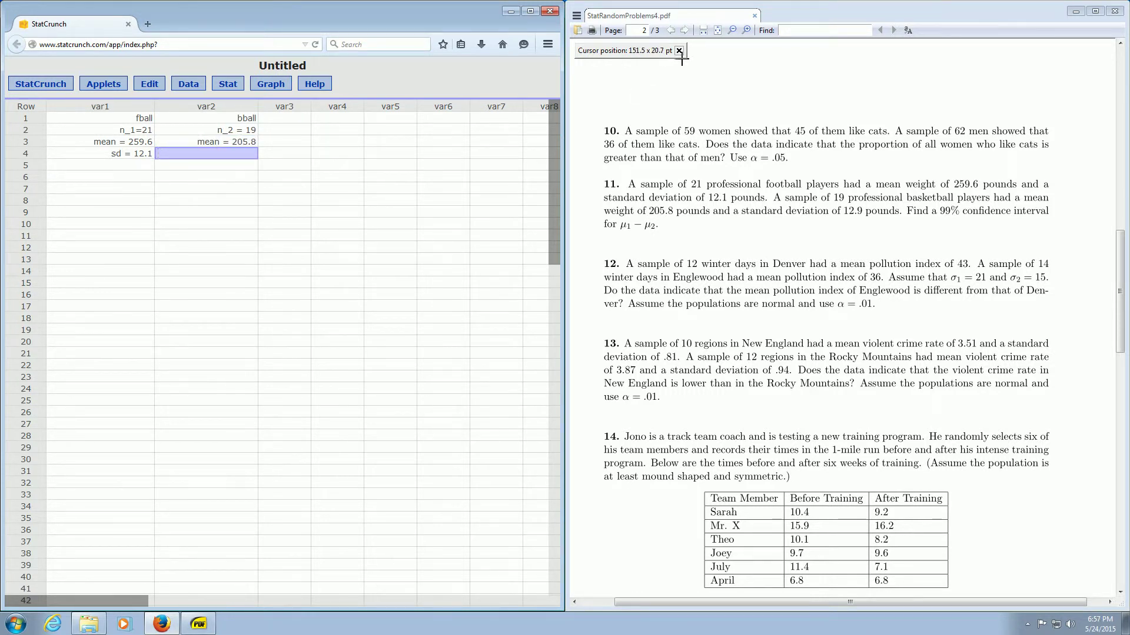
Enter sd = 12.9 in var2 row 4
left_click(679, 51)
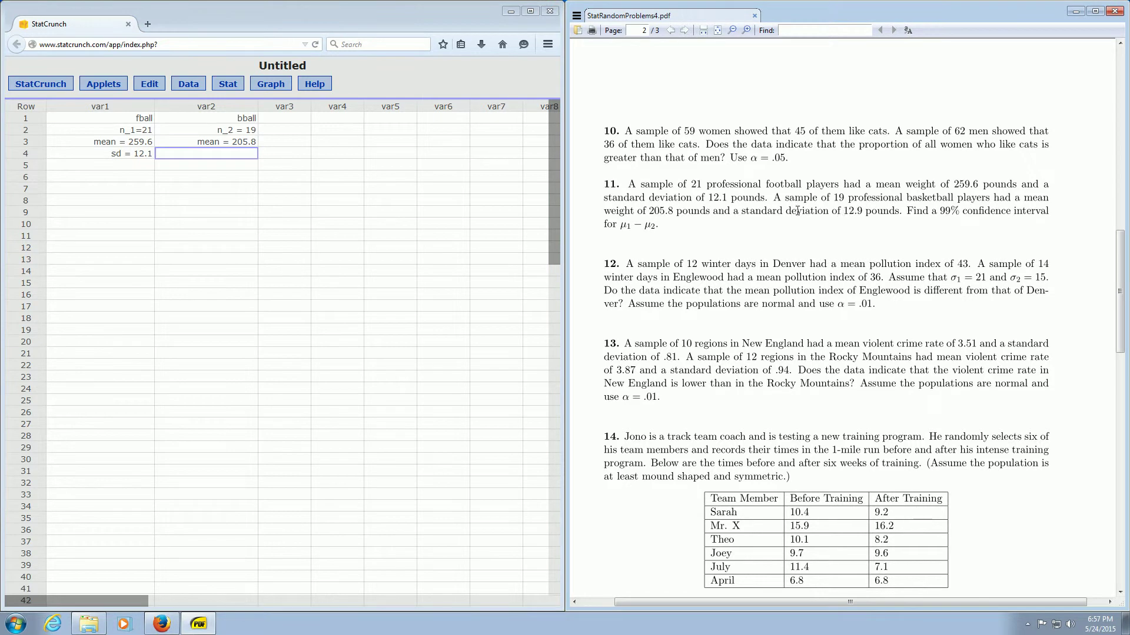
left_click_drag(794, 197, 879, 212)
left_click(237, 153)
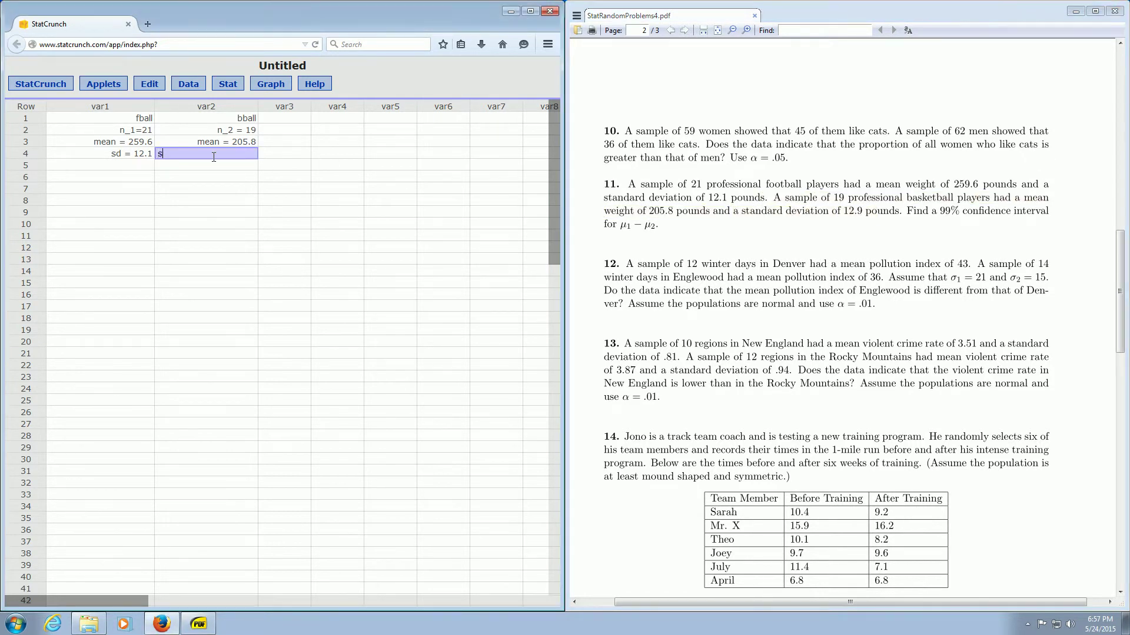
type("sd = 12.9")
key("Return")
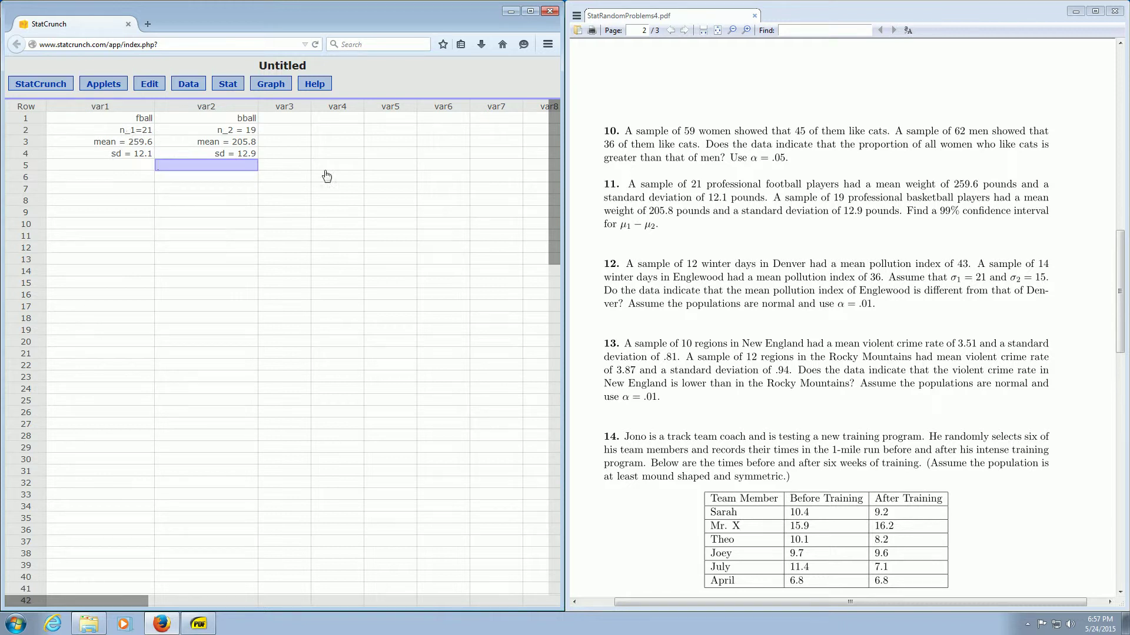
Reveal the With Summary option under Stat > T Stats > Two Sample
left_click(641, 185)
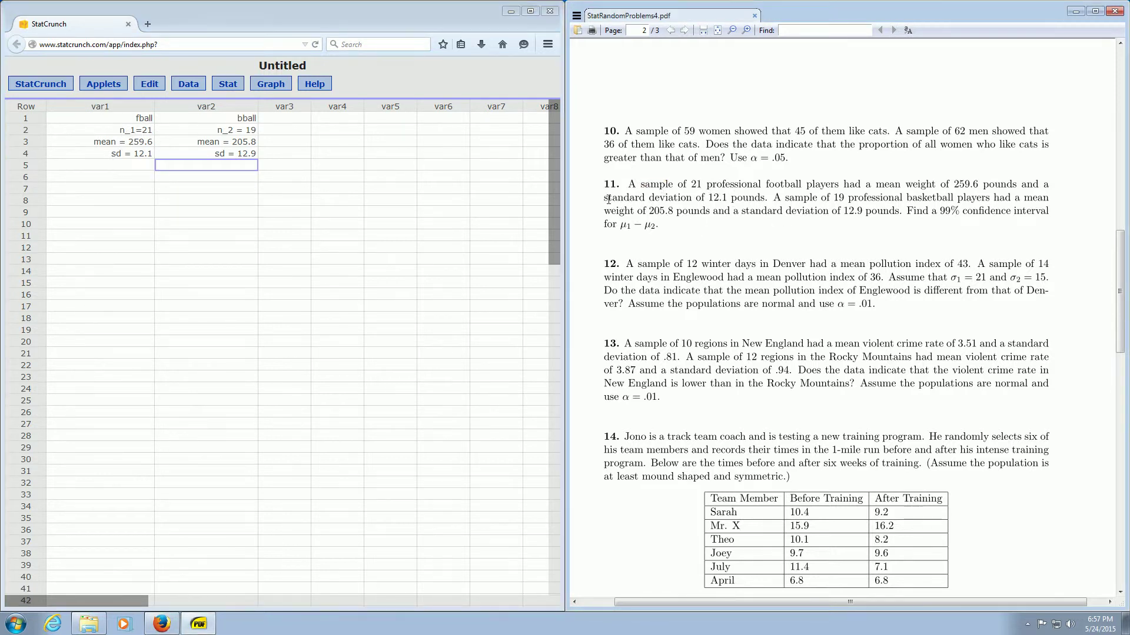
left_click_drag(611, 197, 678, 198)
left_click(225, 86)
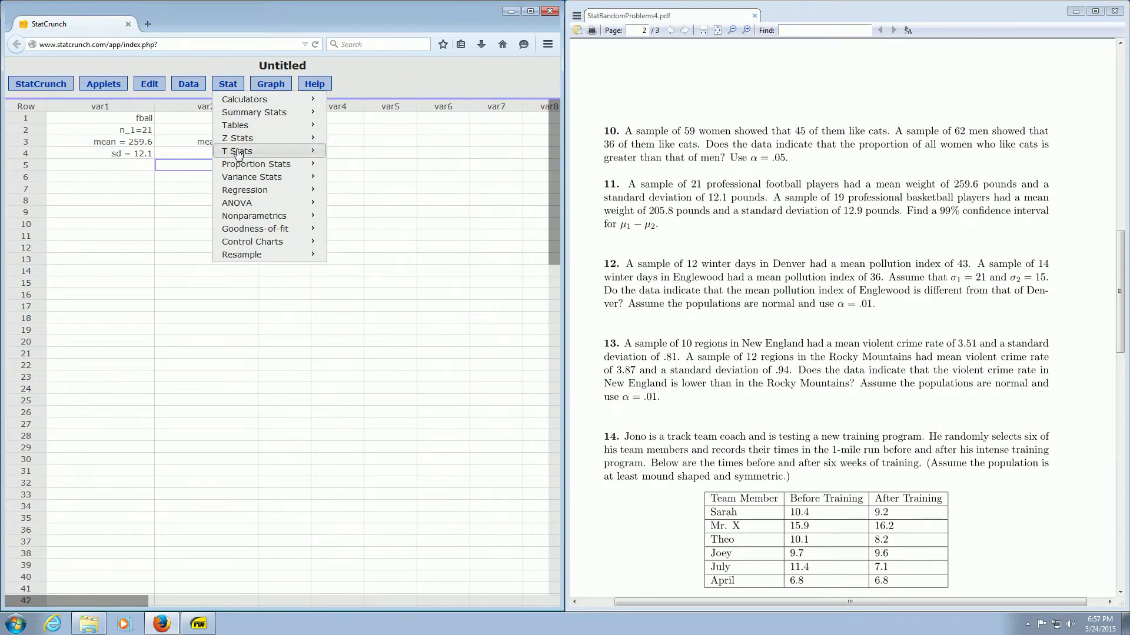
mouse_move(238, 154)
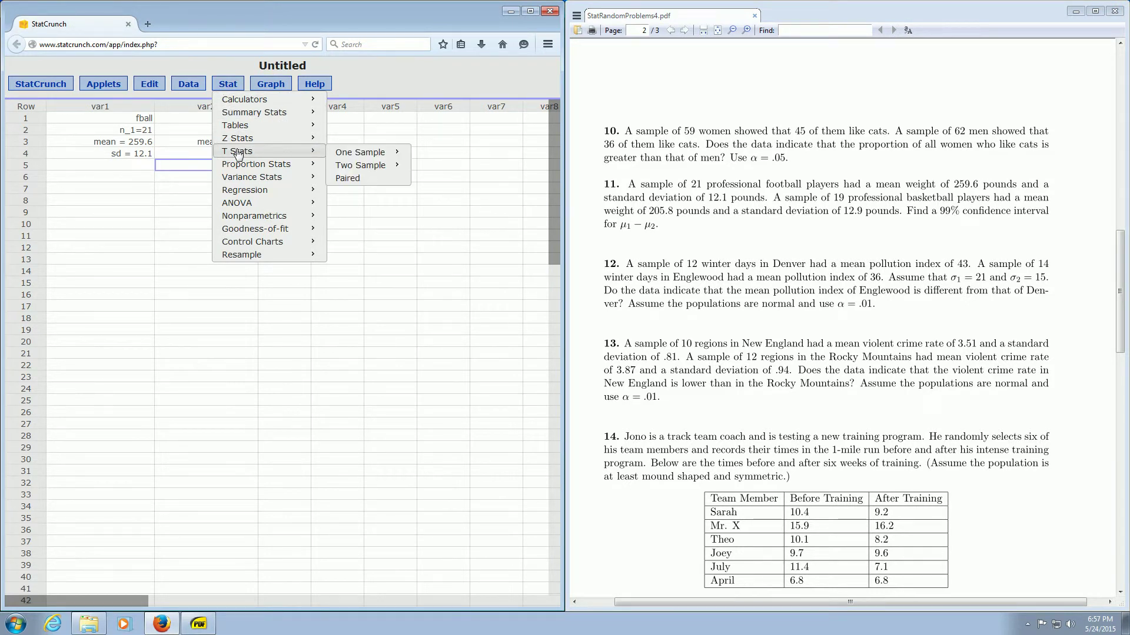
mouse_move(372, 166)
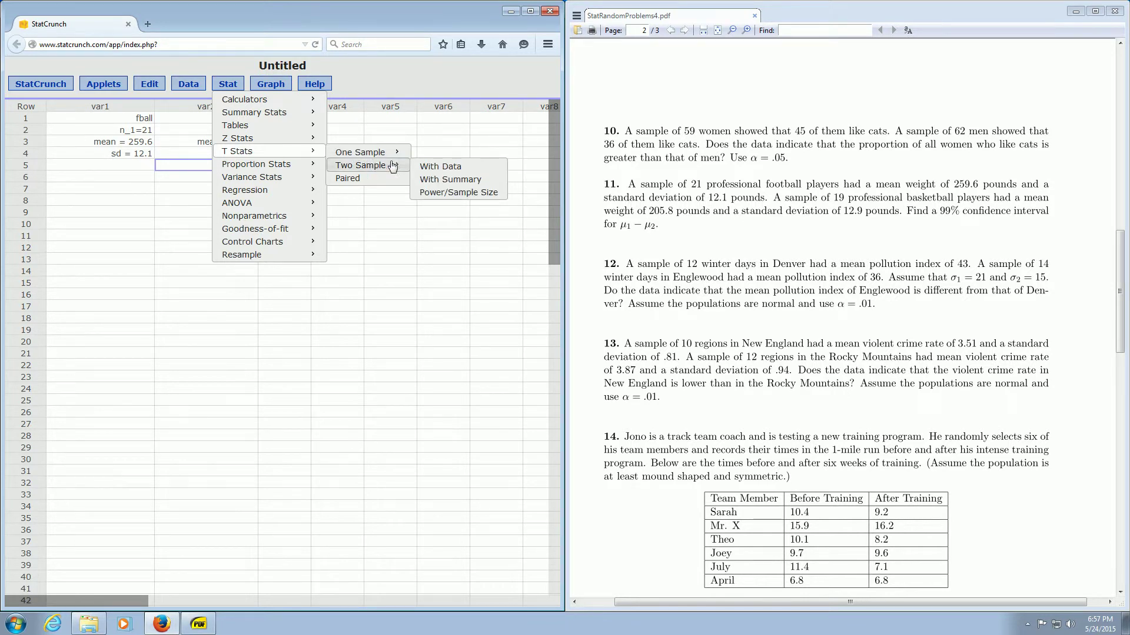
Start a Two Sample With Summary analysis and enter Sample 1: mean 259.6, sd 12.1, size 21
left_click(450, 183)
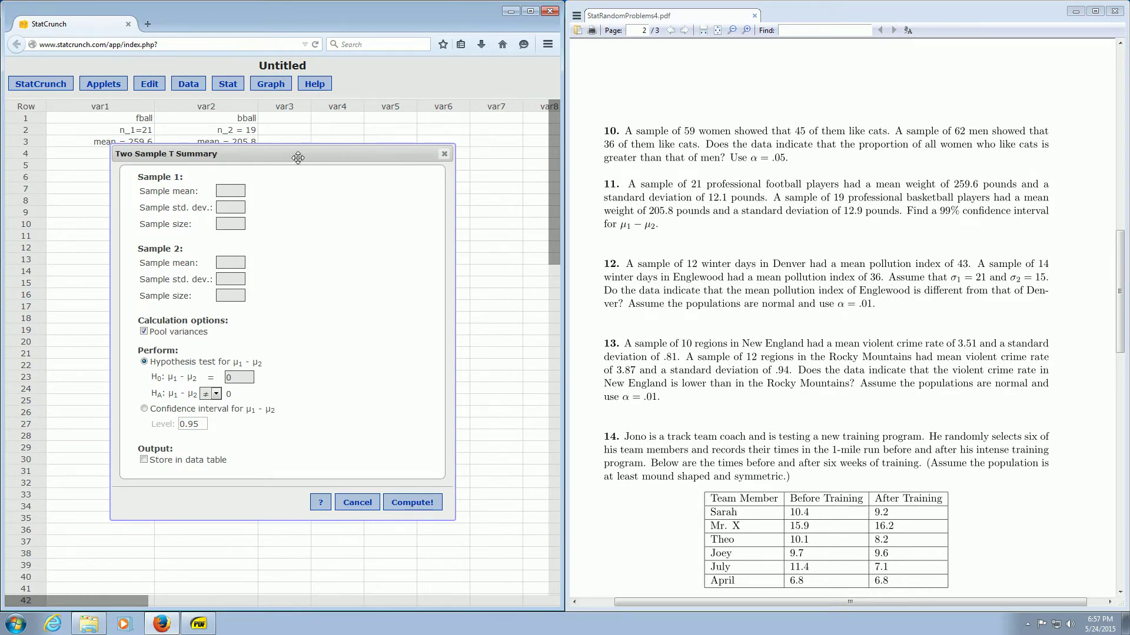
left_click_drag(263, 145, 404, 199)
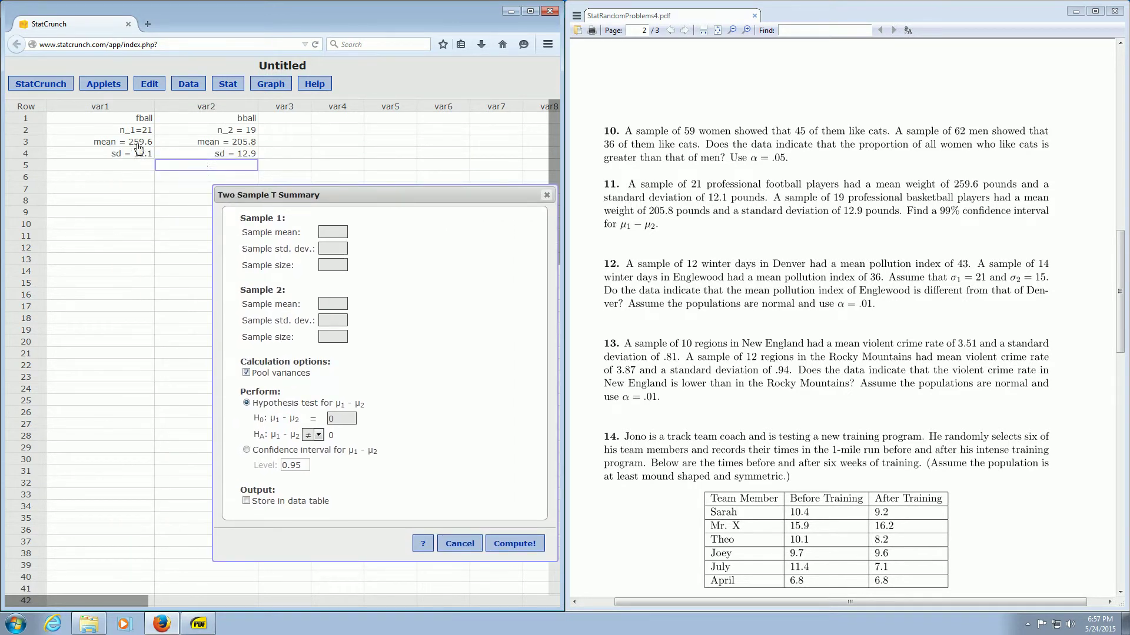
left_click(332, 231)
type("259.6")
left_click(326, 244)
type("12.1")
left_click(333, 265)
type("21")
Enter Sample 2: mean 205.8, sd 12.9, size 19
left_click(338, 305)
type("205.8")
left_click(326, 321)
type("12.9")
left_click(331, 336)
type("19")
Turn off pooled variances and request a 0.99-level confidence interval for μ1 − μ2
left_click(246, 373)
left_click(246, 451)
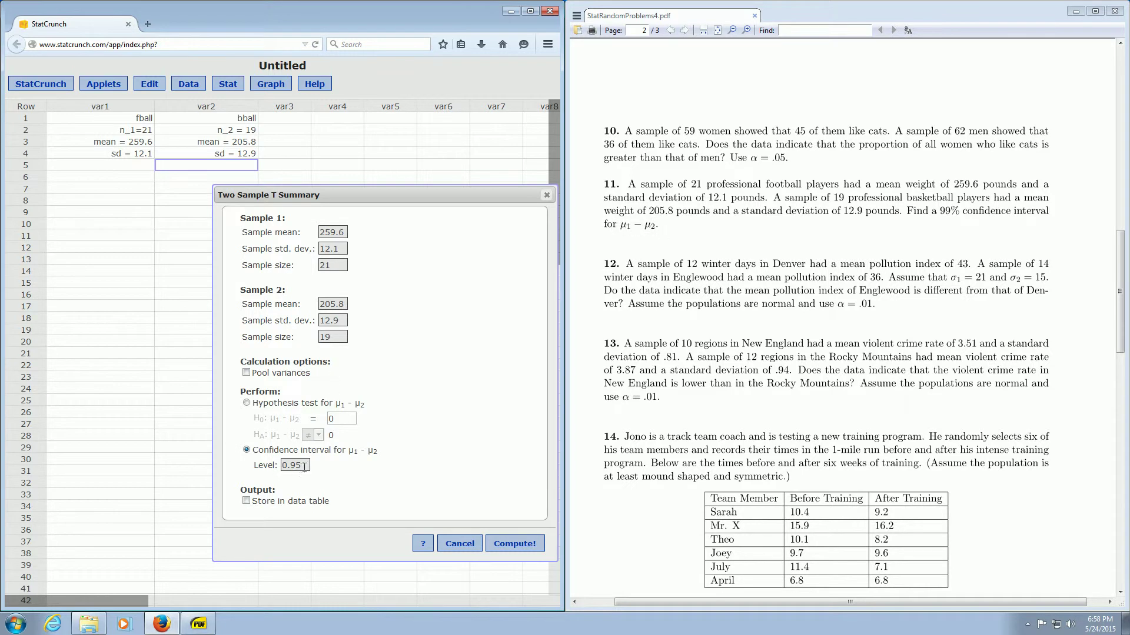
key("BackSpace")
type("9")
Double-check the Sample 1 and Sample 2 size and mean entries before computing
double_click(329, 266)
left_click(708, 197)
left_click(325, 336)
left_click_drag(339, 304, 344, 304)
left_click(340, 304)
left_click(246, 373)
Compute the 99% interval and record (43.03,64.57) in var2 row 8
left_click(513, 545)
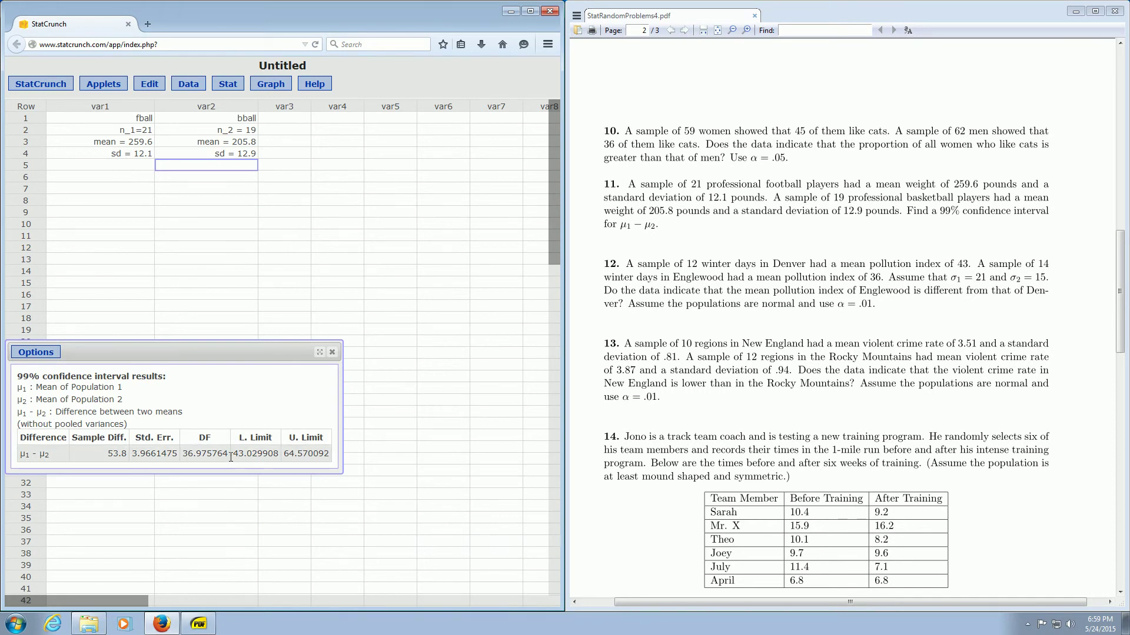
left_click_drag(233, 454, 276, 461)
left_click(210, 201)
type("(43.03")
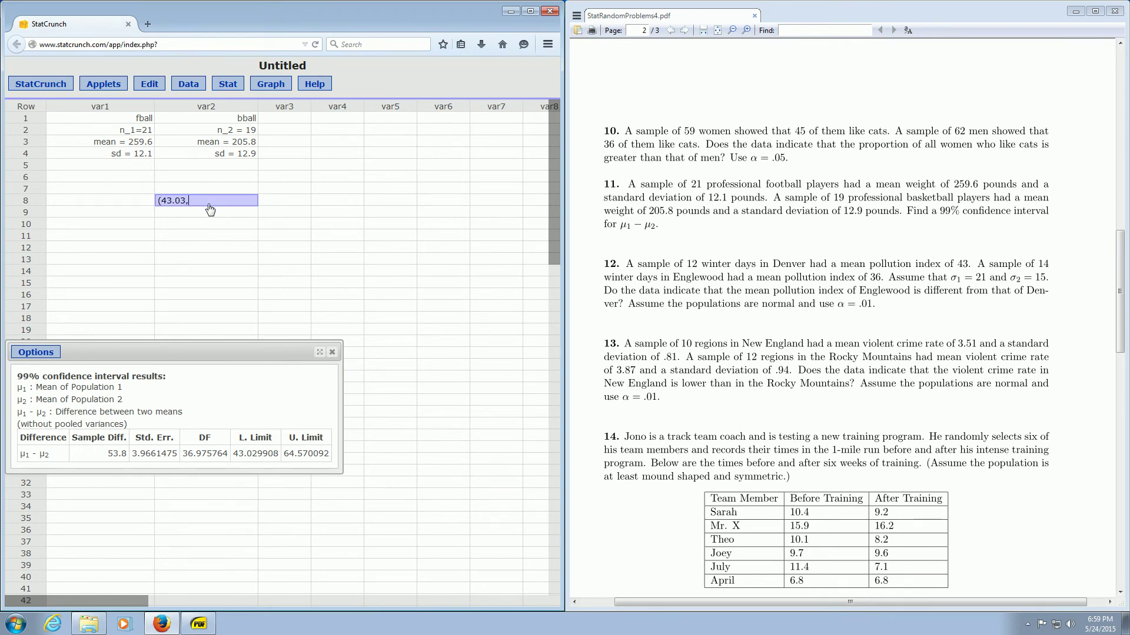
type(",64.57")
key("Return")
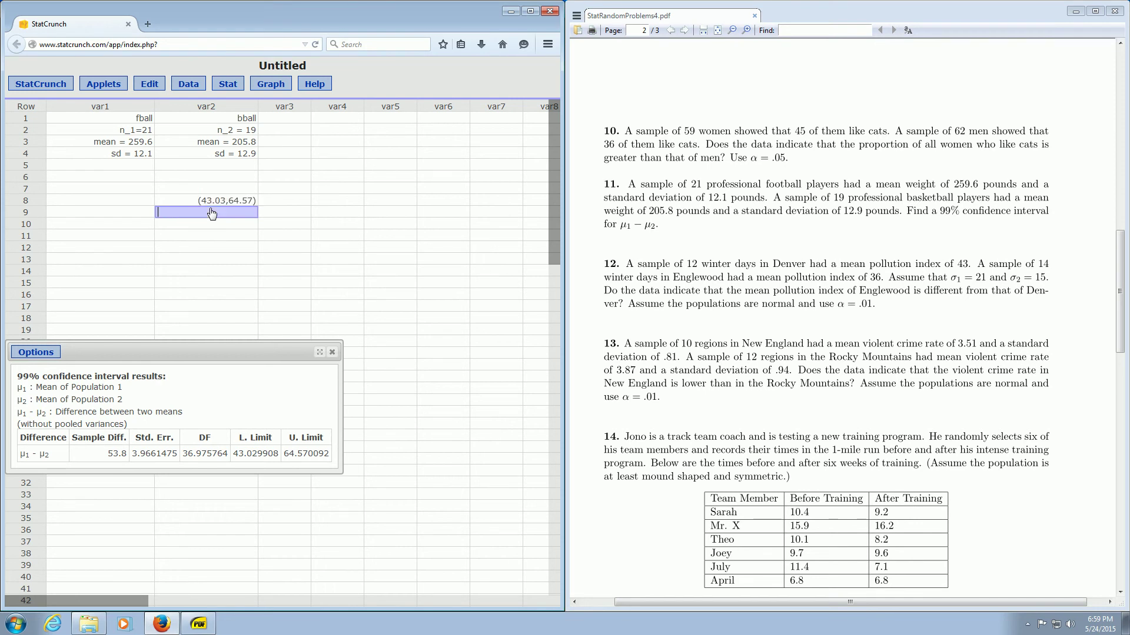